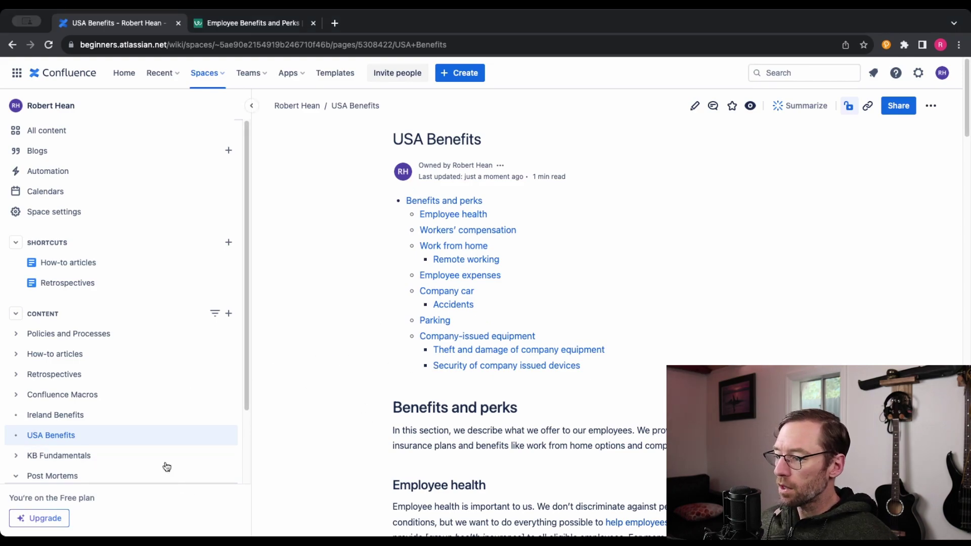
Create a new page under USA Benefits titled 'USA Benefits FAQ'
{"action": "left_click", "coordinate": [229, 436]}
{"action": "left_click", "coordinate": [273, 436]}
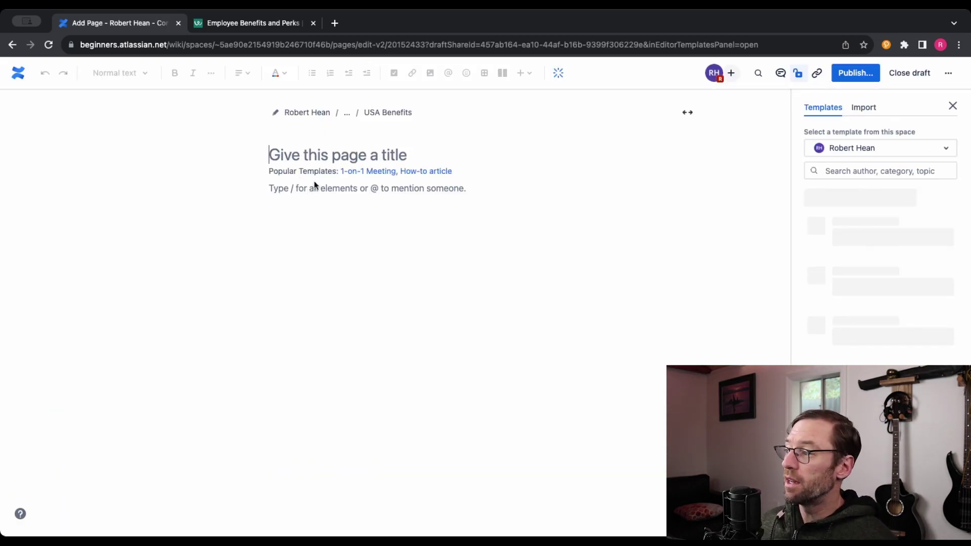
{"action": "type", "text": "USA Benefits FAQ"}
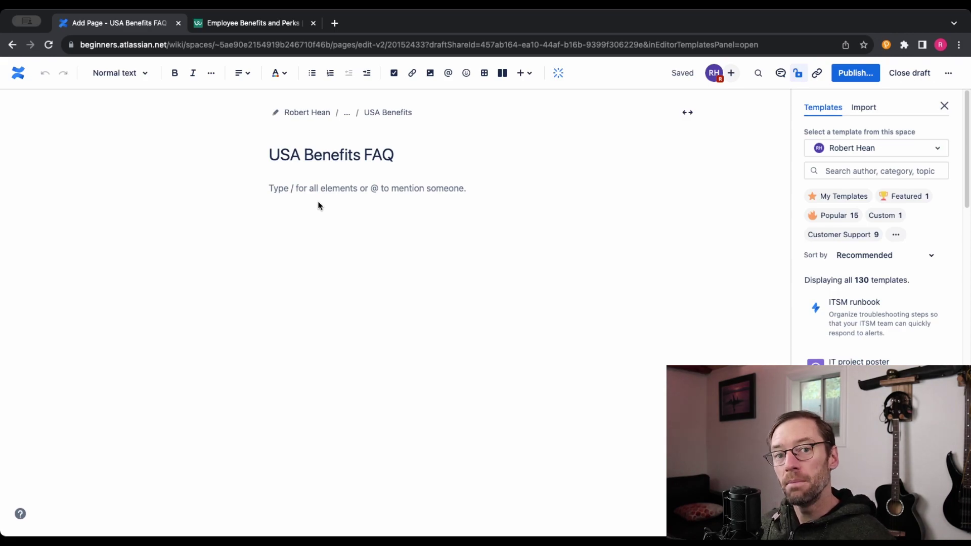
Add Heading 4 questions on offered benefits, HSA help and benefit start date, with answers
{"action": "left_click", "coordinate": [305, 187]}
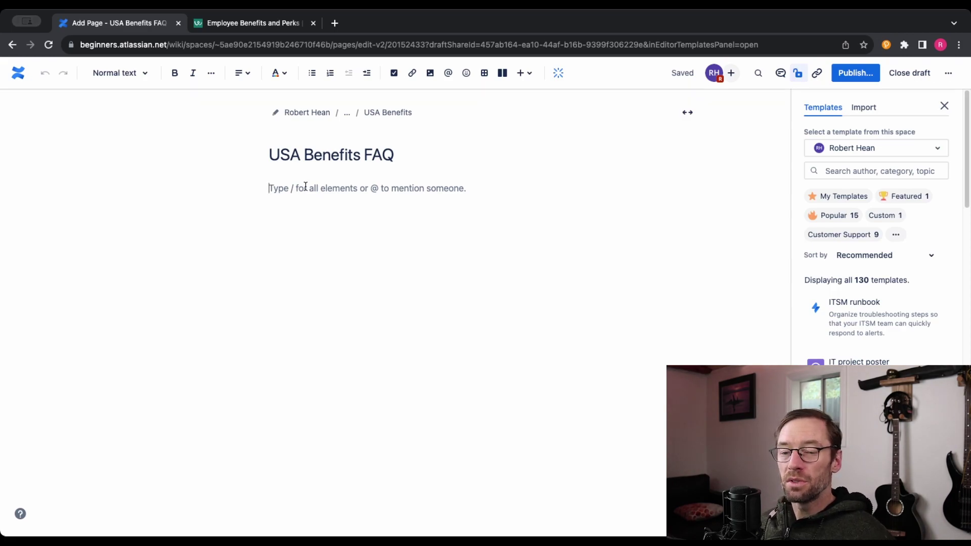
{"action": "left_click", "coordinate": [145, 73]}
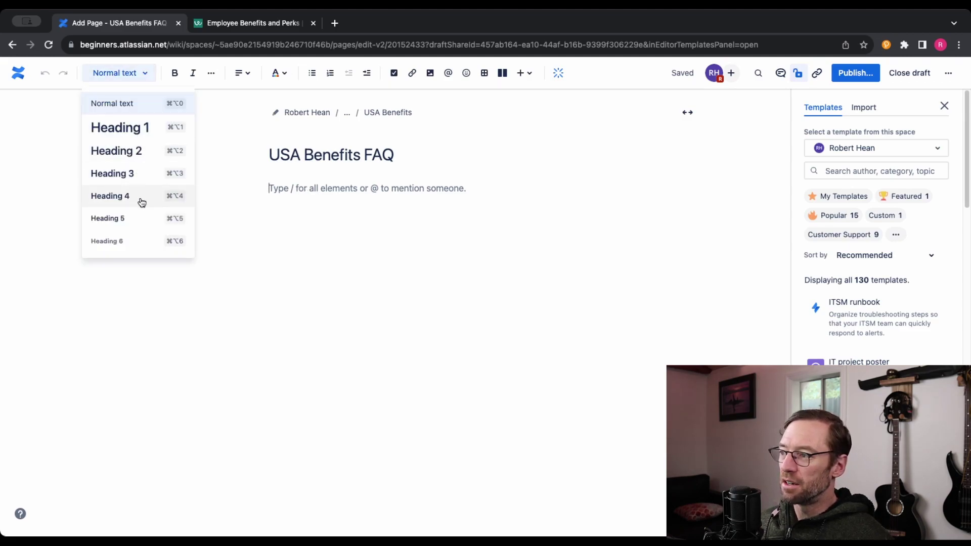
{"action": "left_click", "coordinate": [138, 196]}
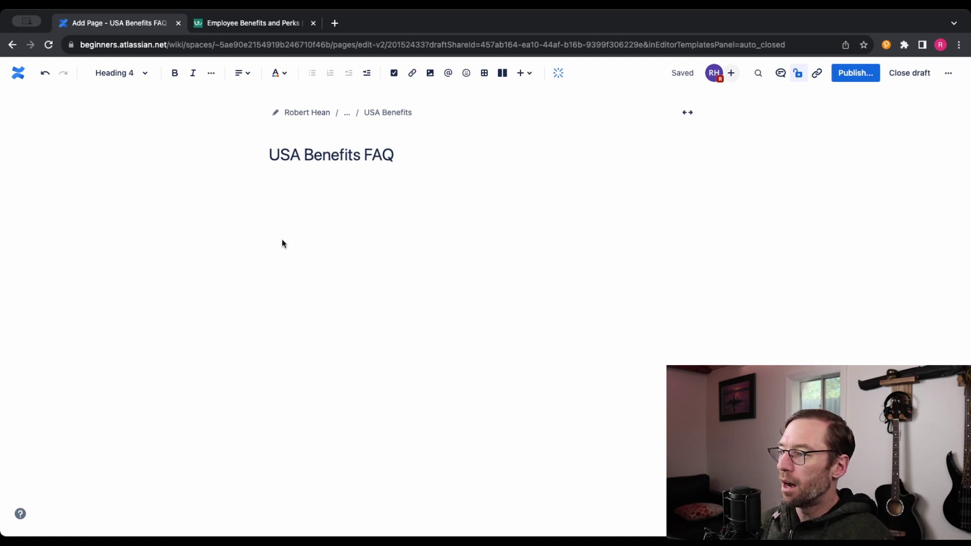
{"action": "type", "text": "What benefits are offered in the US? Medical, dental and vision Where do I go if I need help setting up an HSA? Contact your HRBP When do my benefits begin? The day of hire"}
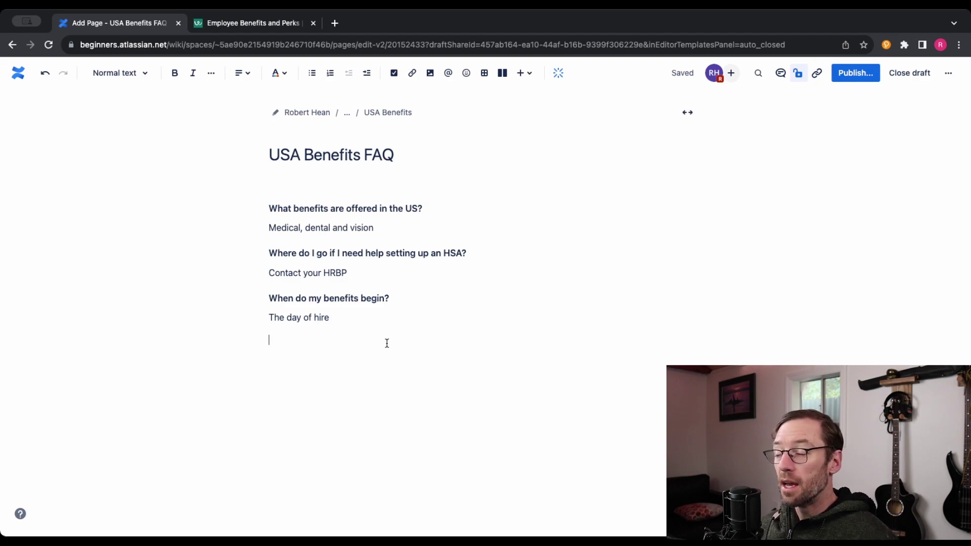
Insert a Table of contents under the page title using /table
{"action": "left_click", "coordinate": [282, 186]}
{"action": "type", "text": "/table"}
{"action": "key", "text": "Down"}
{"action": "key", "text": "Return"}
Preview the page and check the HSA question's heading link
{"action": "key", "text": "super+shift+e"}
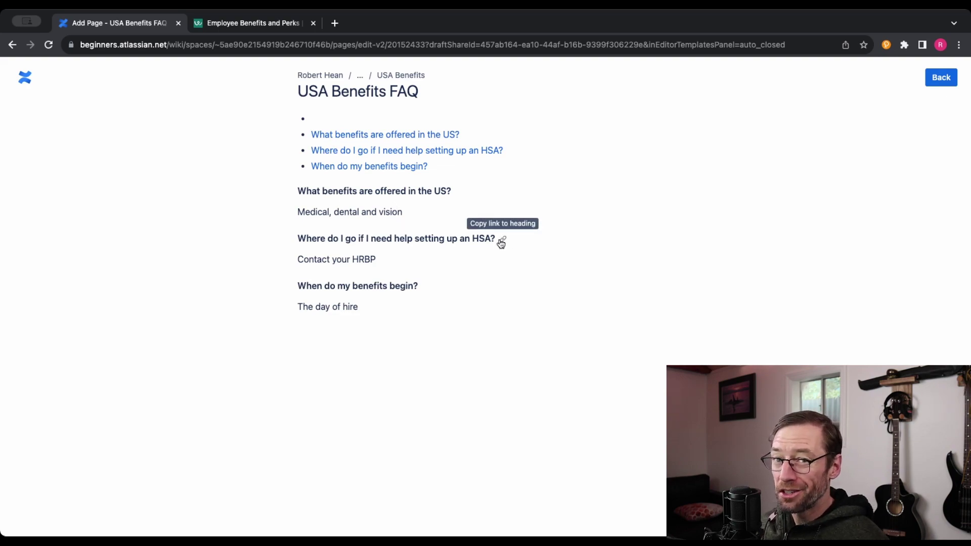
{"action": "left_click", "coordinate": [500, 242]}
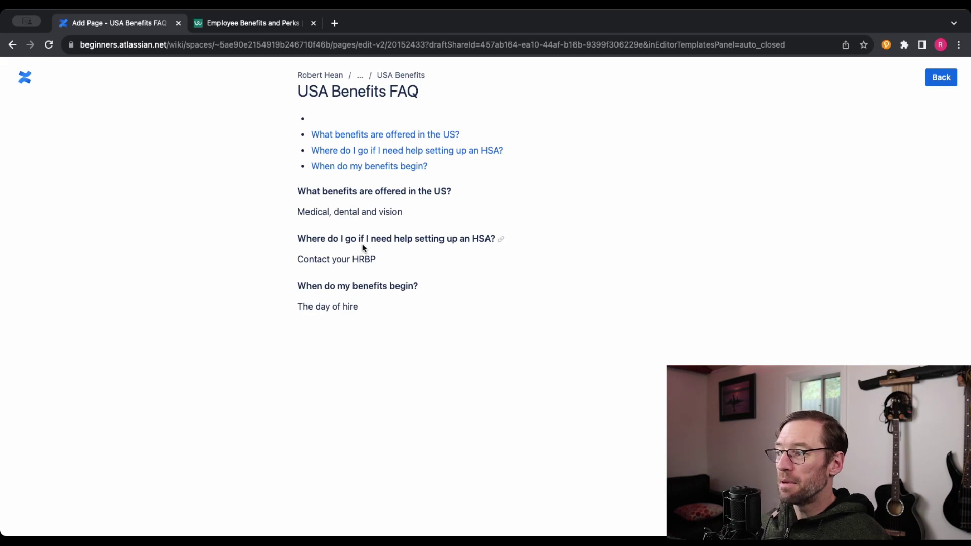
{"action": "left_click_drag", "start_coordinate": [293, 236], "coordinate": [442, 238]}
{"action": "key", "text": "Escape"}
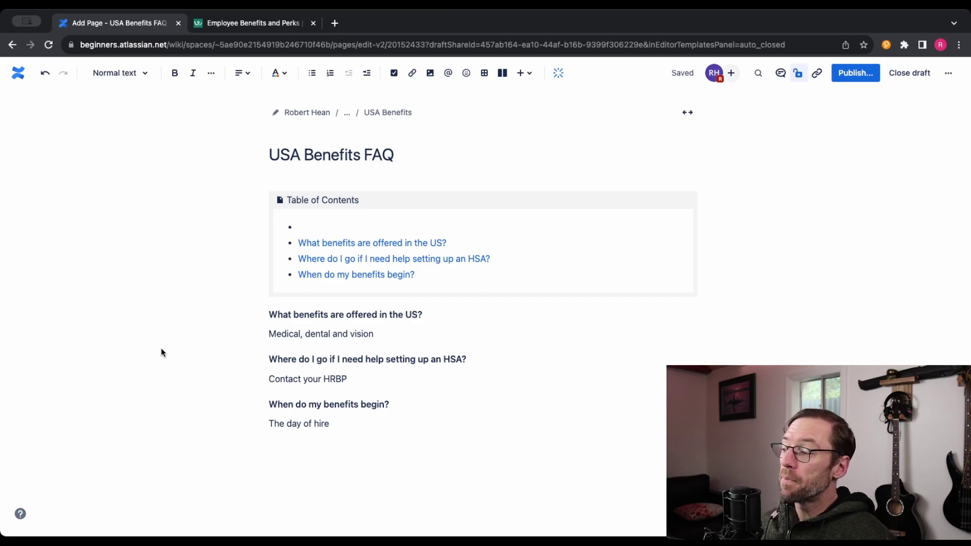
Add Heading 2 lines 'General FAQ' and 'Medical' after the last answer
{"action": "key", "text": "Return"}
{"action": "key", "text": "Return"}
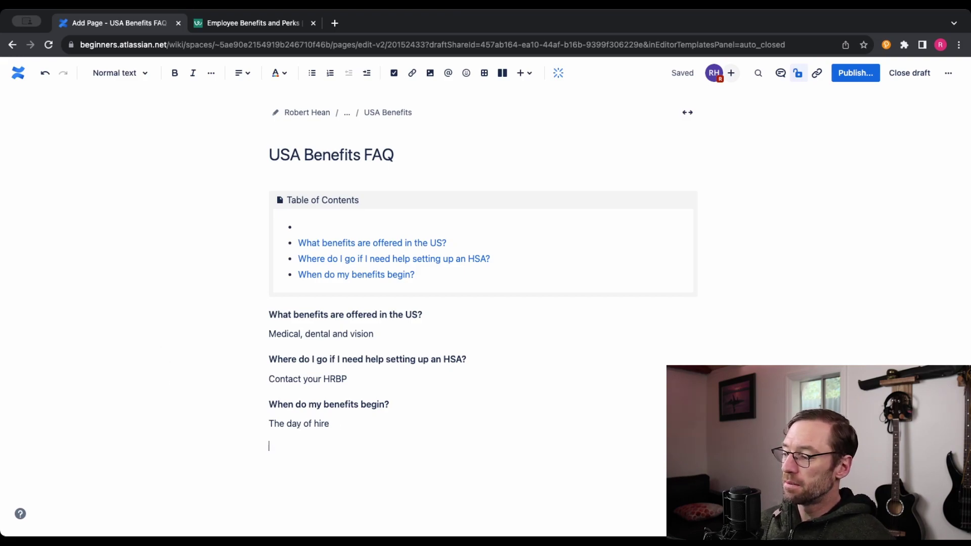
{"action": "left_click", "coordinate": [112, 73]}
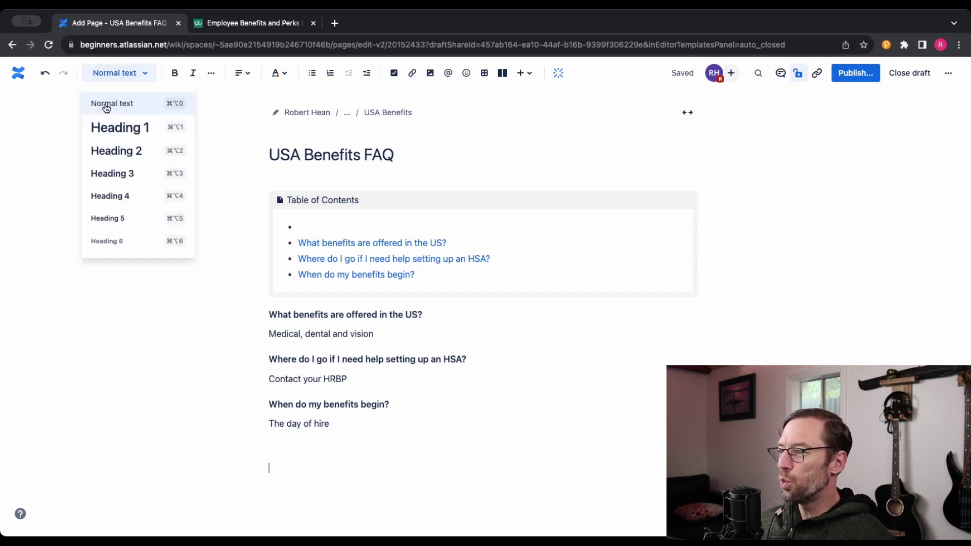
{"action": "left_click", "coordinate": [134, 152]}
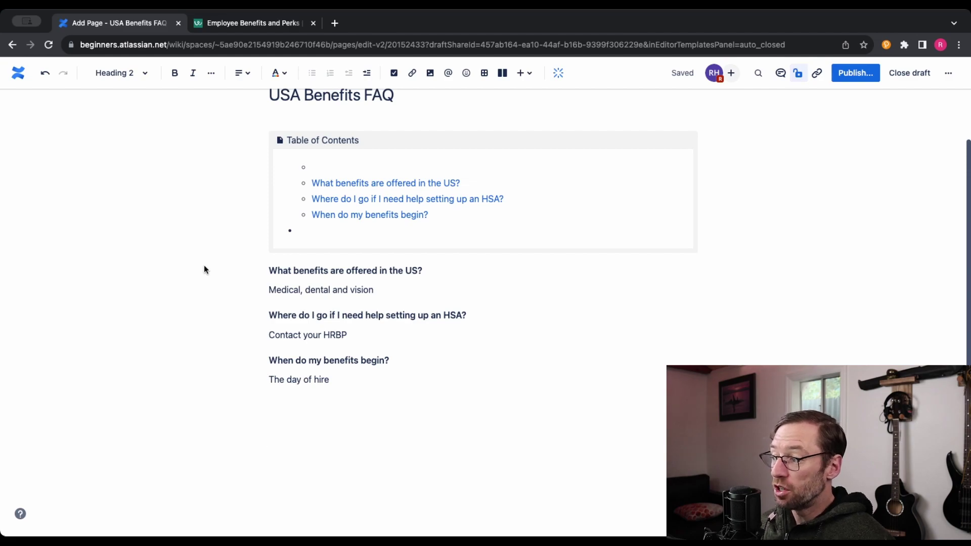
{"action": "type", "text": "General FAQ"}
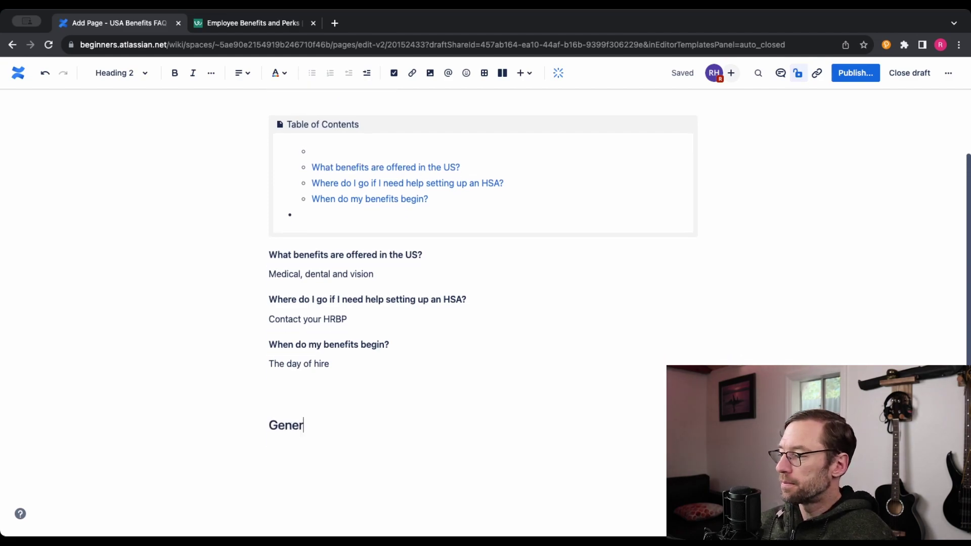
{"action": "key", "text": "Return"}
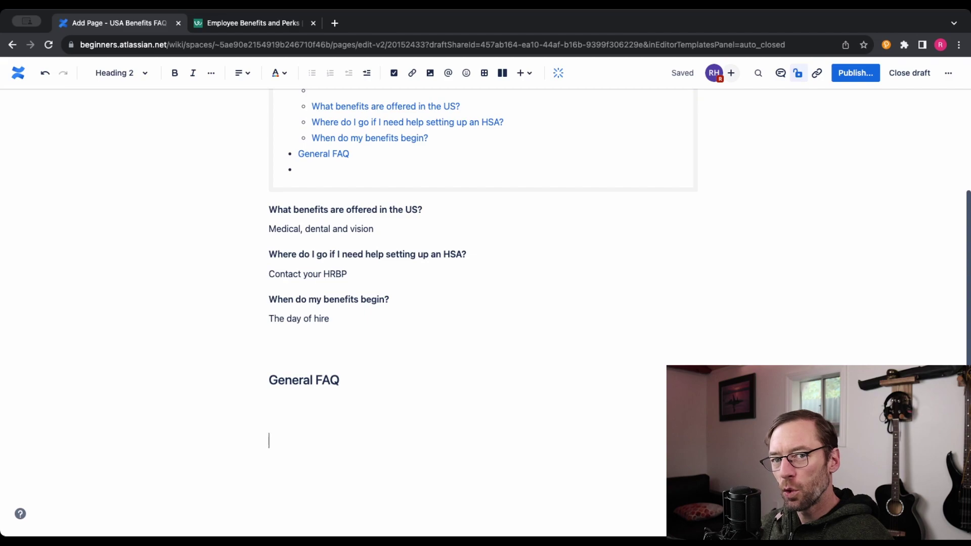
{"action": "type", "text": "Medical"}
Cut the HSA question and answer out of the General FAQ section and adjust the table of contents settings
{"action": "scroll", "coordinate": [391, 322], "scroll_direction": "up", "scroll_amount": 2}
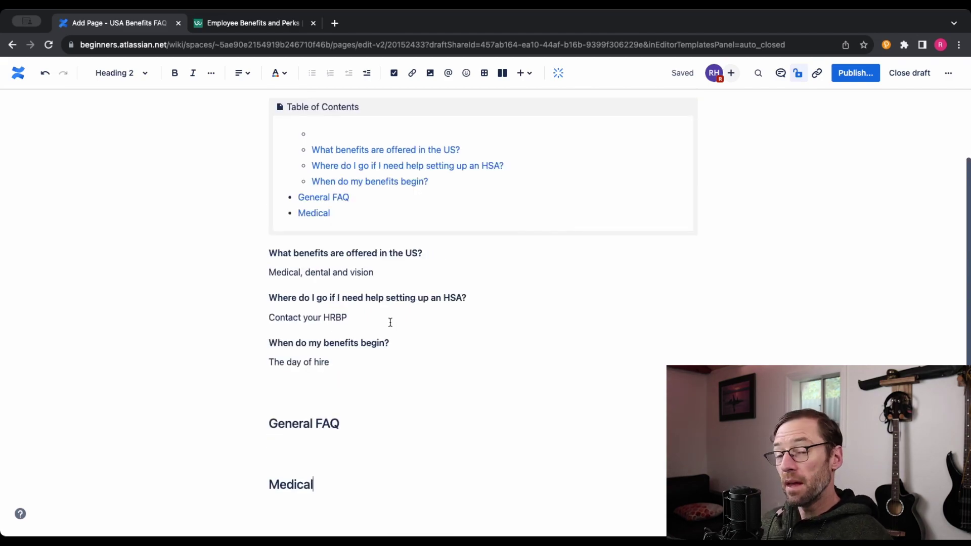
{"action": "left_click_drag", "start_coordinate": [370, 317], "coordinate": [265, 303]}
{"action": "key", "text": "BackSpace"}
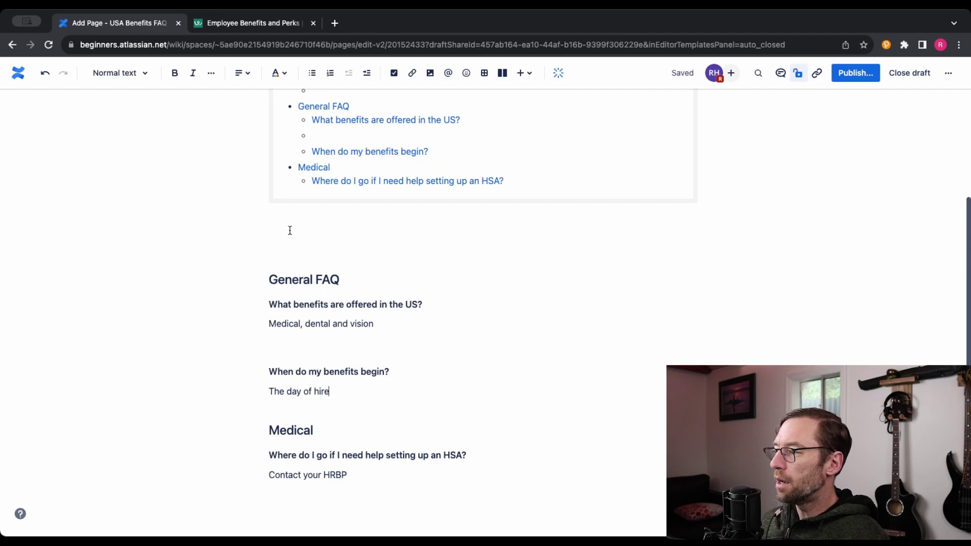
{"action": "left_click", "coordinate": [287, 226]}
{"action": "key", "text": "Up"}
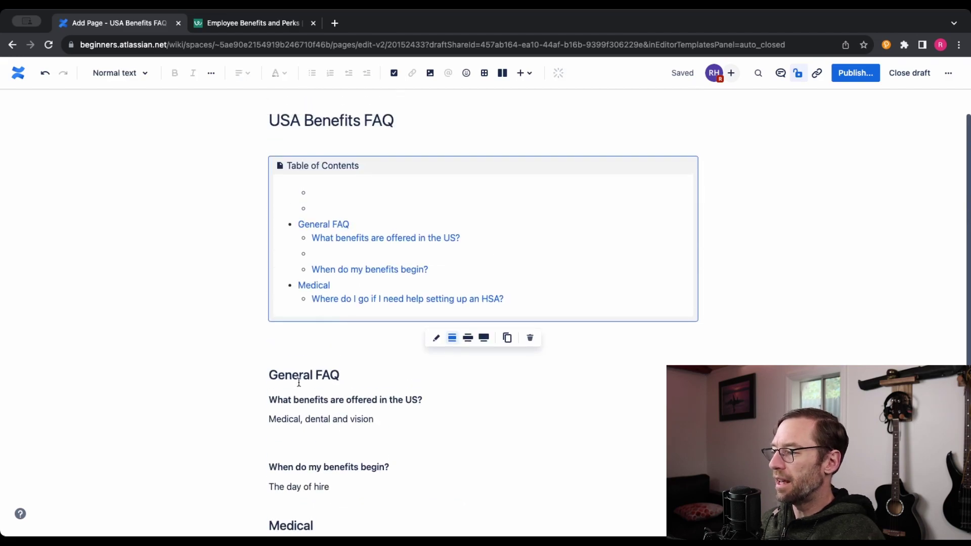
{"action": "left_click", "coordinate": [515, 267]}
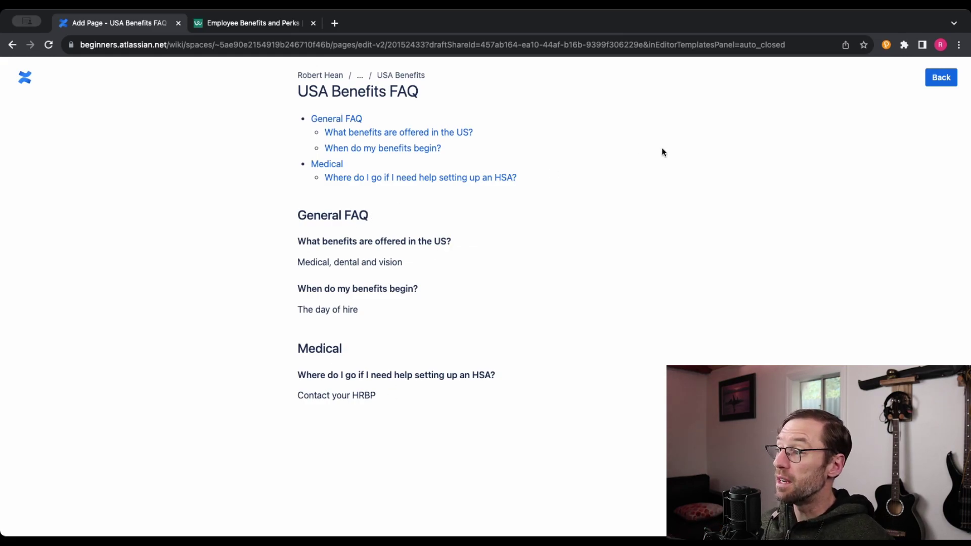
Publish the USA Benefits FAQ page
{"action": "left_click", "coordinate": [945, 82]}
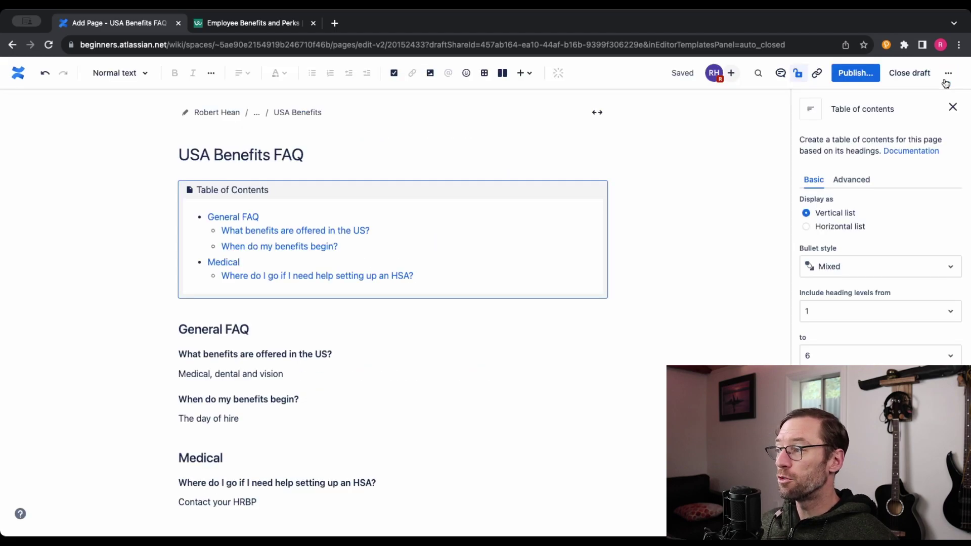
{"action": "left_click", "coordinate": [855, 73]}
{"action": "key", "text": "Return"}
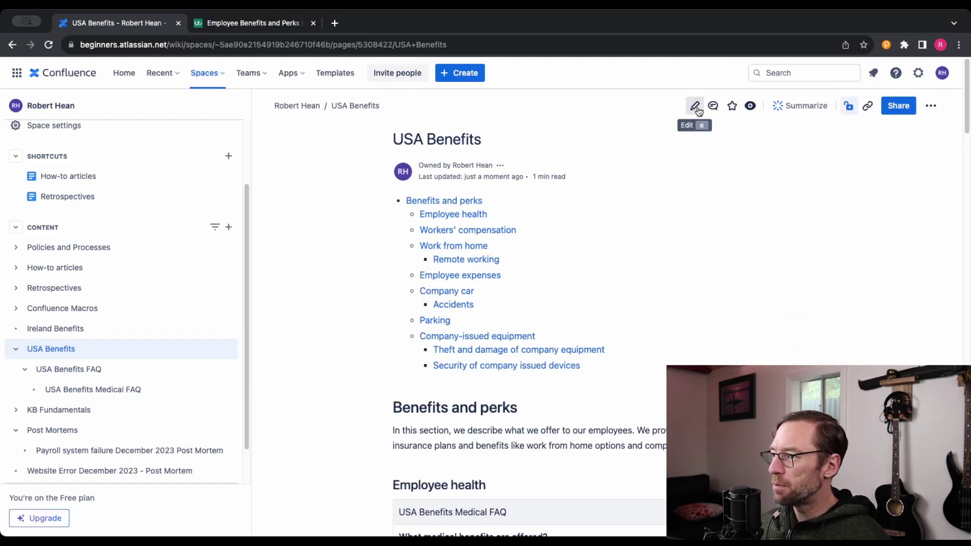
Add an Include Page block for USA Benefits FAQ under Employee health on USA Benefits and update
{"action": "left_click", "coordinate": [695, 105]}
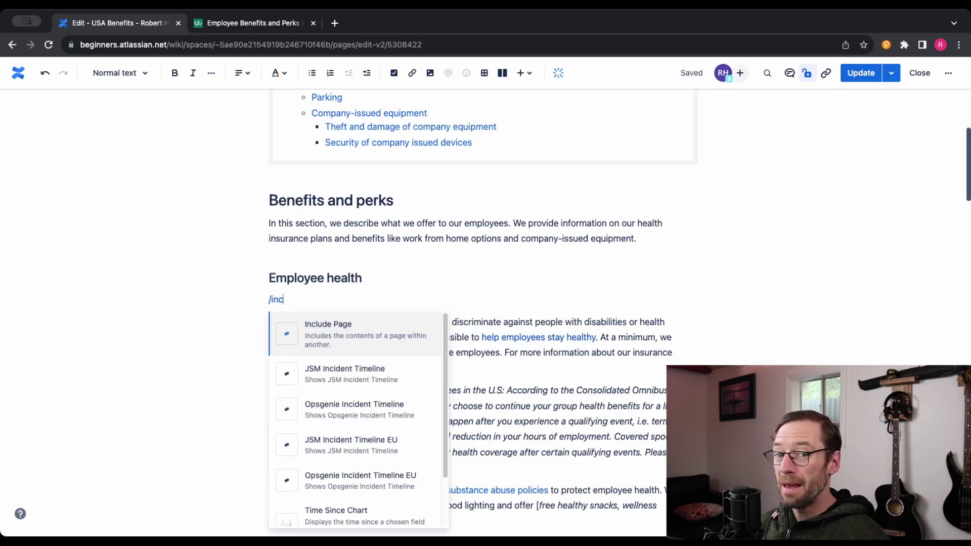
{"action": "key", "text": "Return"}
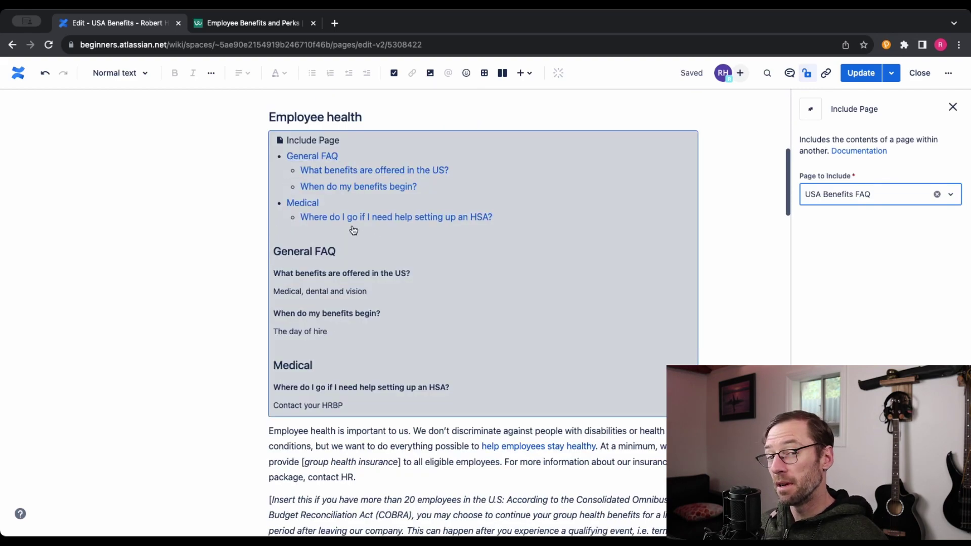
{"action": "key", "text": "Up"}
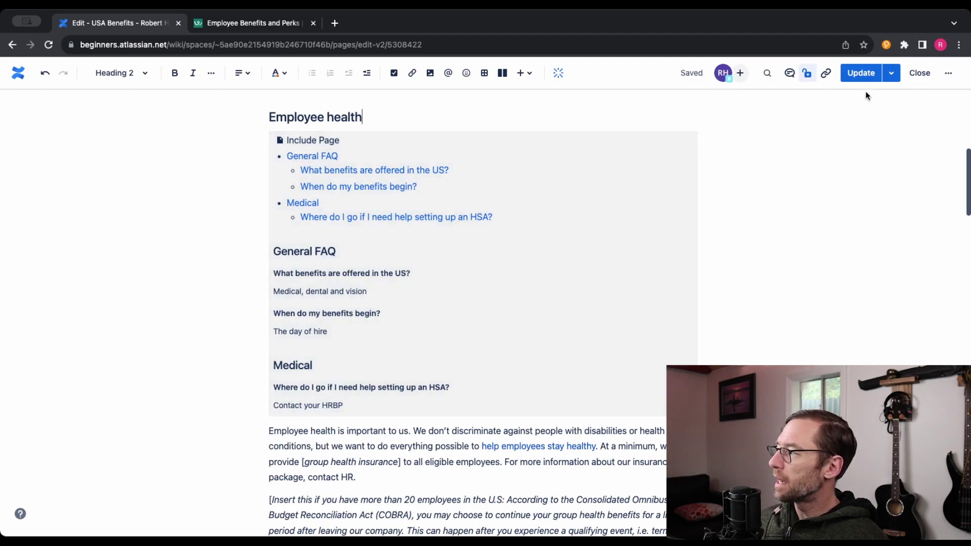
{"action": "left_click", "coordinate": [868, 74]}
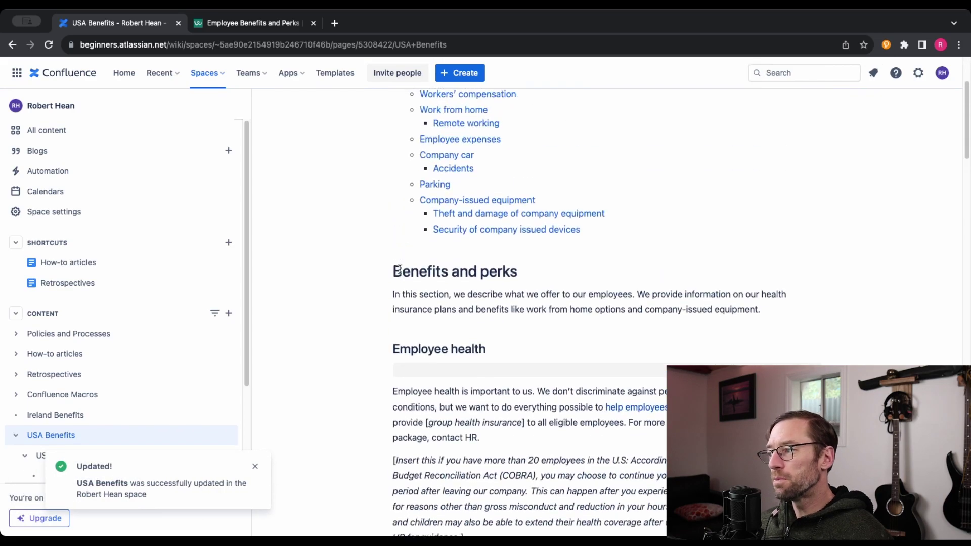
Review the embedded FAQ text on the USA Benefits page and dismiss the update notice
{"action": "scroll", "coordinate": [400, 270], "scroll_direction": "down", "scroll_amount": 5}
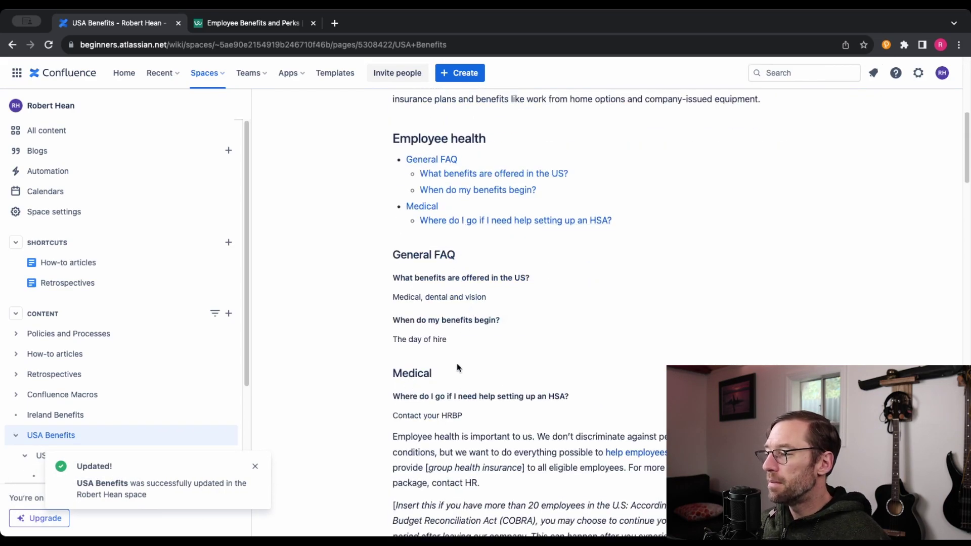
{"action": "left_click_drag", "start_coordinate": [457, 395], "coordinate": [441, 337]}
{"action": "left_click", "coordinate": [329, 334]}
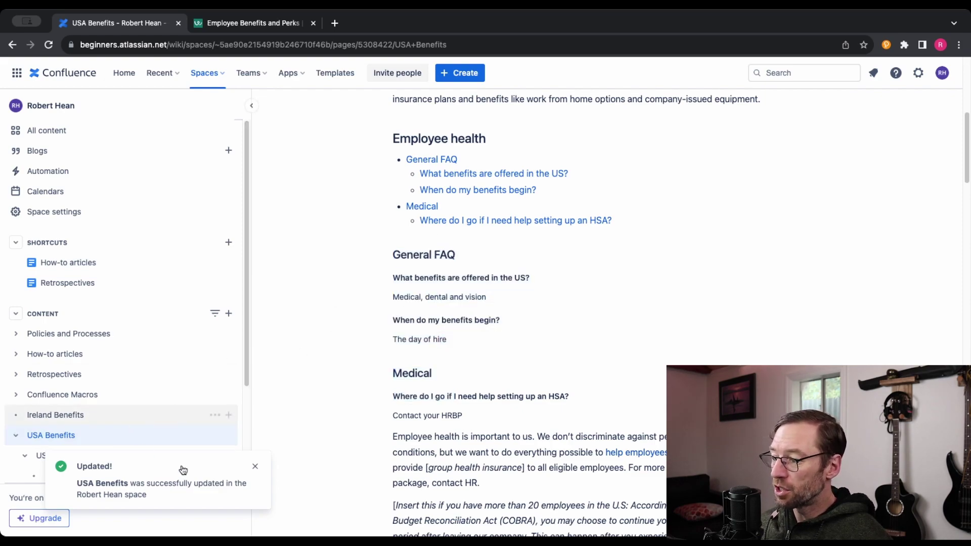
{"action": "left_click", "coordinate": [255, 466]}
Browse the USA Benefits FAQ and parent pages, then add a new page under USA Benefits FAQ
{"action": "left_click", "coordinate": [73, 455]}
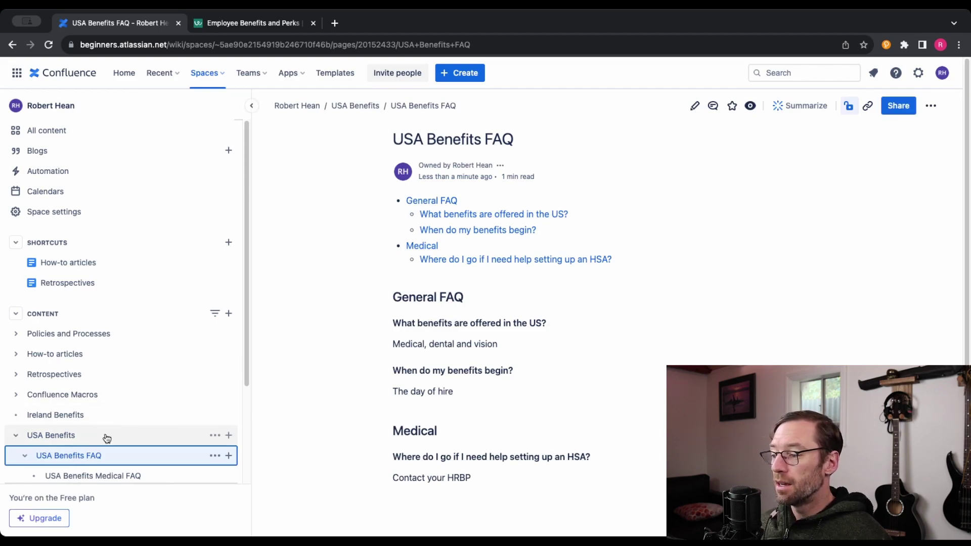
{"action": "left_click", "coordinate": [106, 437]}
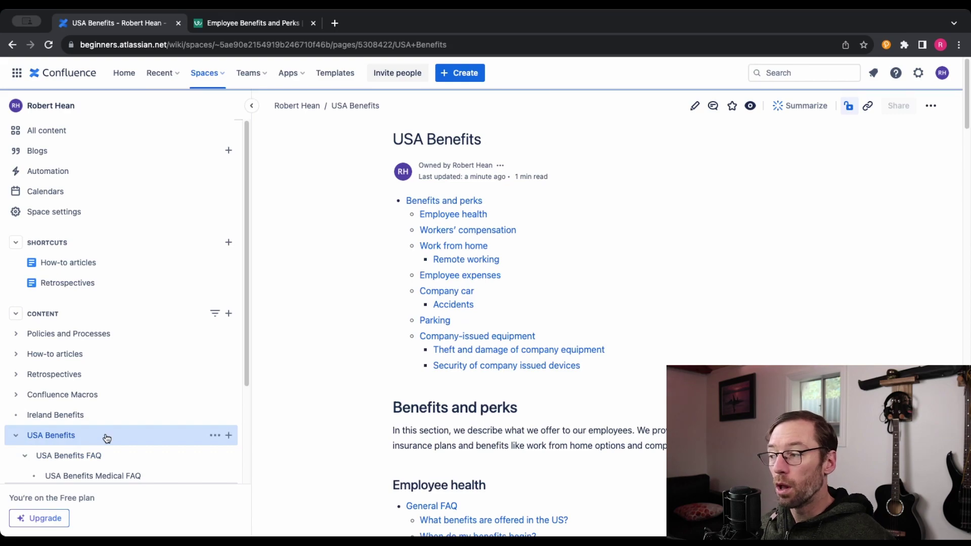
{"action": "scroll", "coordinate": [457, 365], "scroll_direction": "down", "scroll_amount": 5}
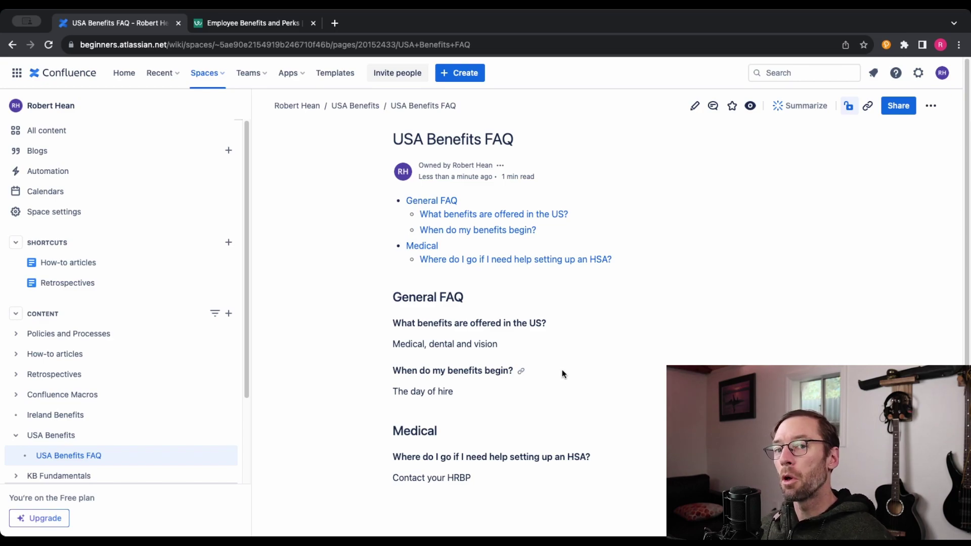
{"action": "scroll", "coordinate": [652, 309], "scroll_direction": "down", "scroll_amount": 3}
{"action": "scroll", "coordinate": [648, 318], "scroll_direction": "up", "scroll_amount": 3}
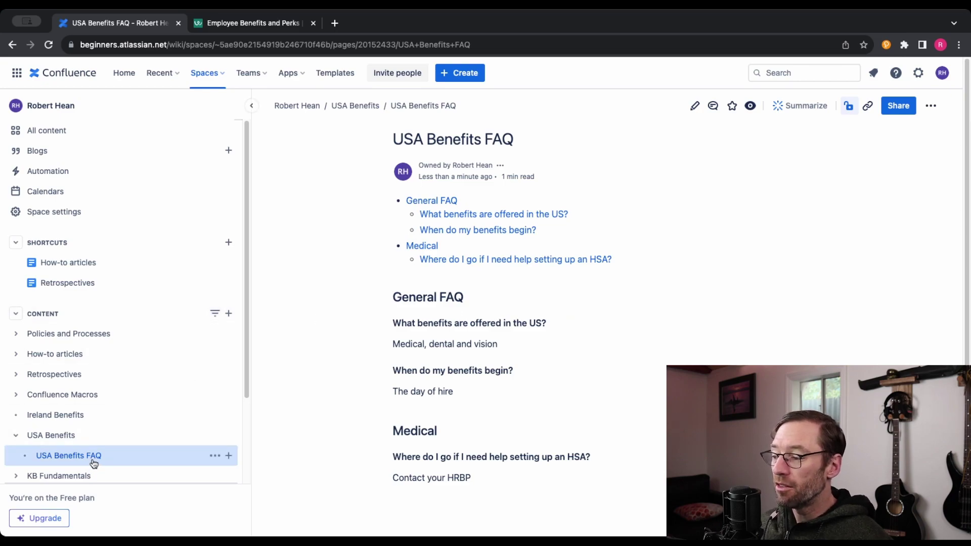
{"action": "mouse_move", "coordinate": [80, 457]}
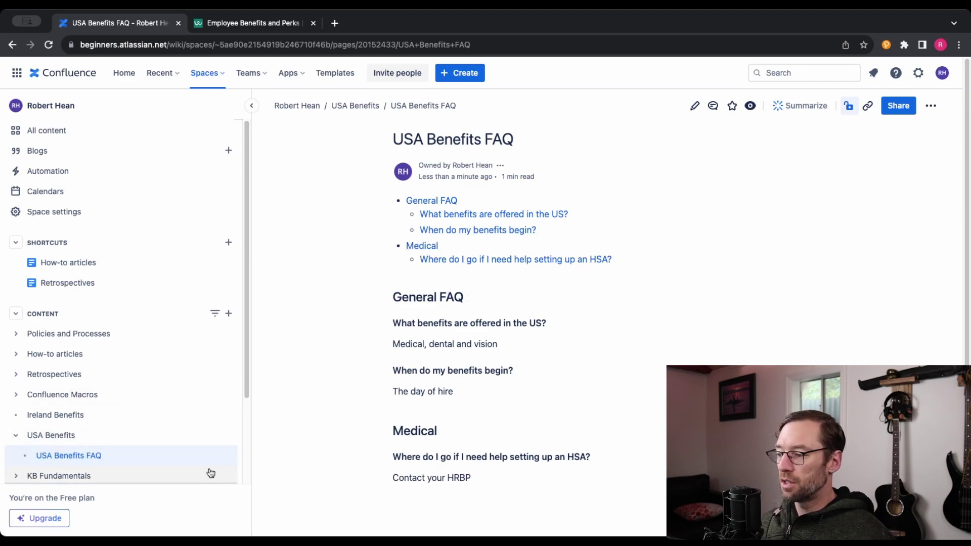
{"action": "left_click", "coordinate": [228, 475]}
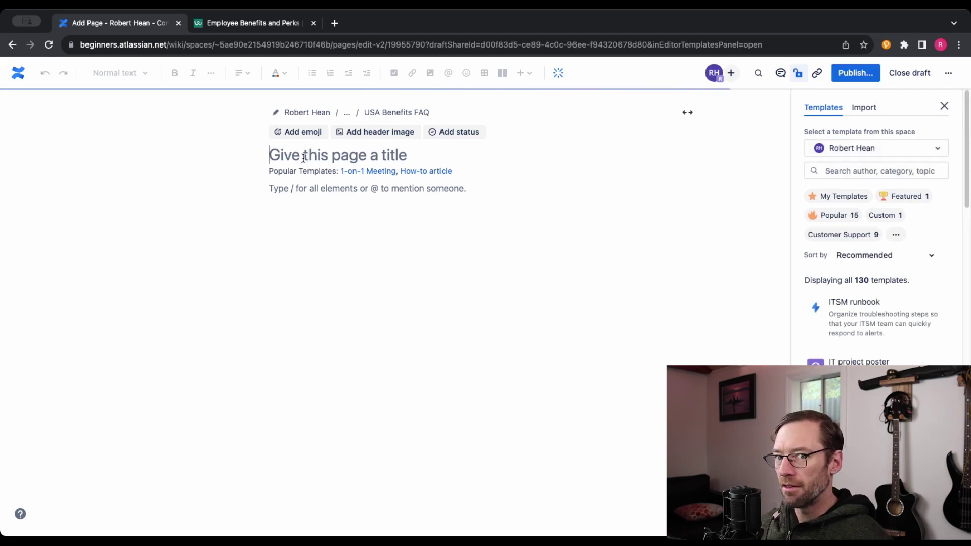
Title the page 'USA Benefits Medical FAQ' and insert an Excerpt block in the body
{"action": "type", "text": "USA Benefits Medical FAQ"}
{"action": "left_click", "coordinate": [321, 192]}
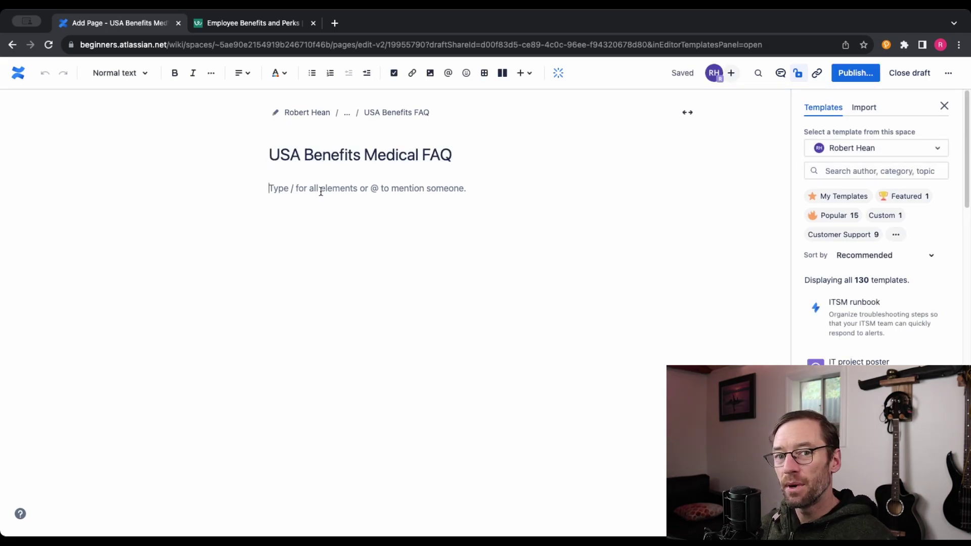
{"action": "type", "text": "/excerpt"}
{"action": "key", "text": "Return"}
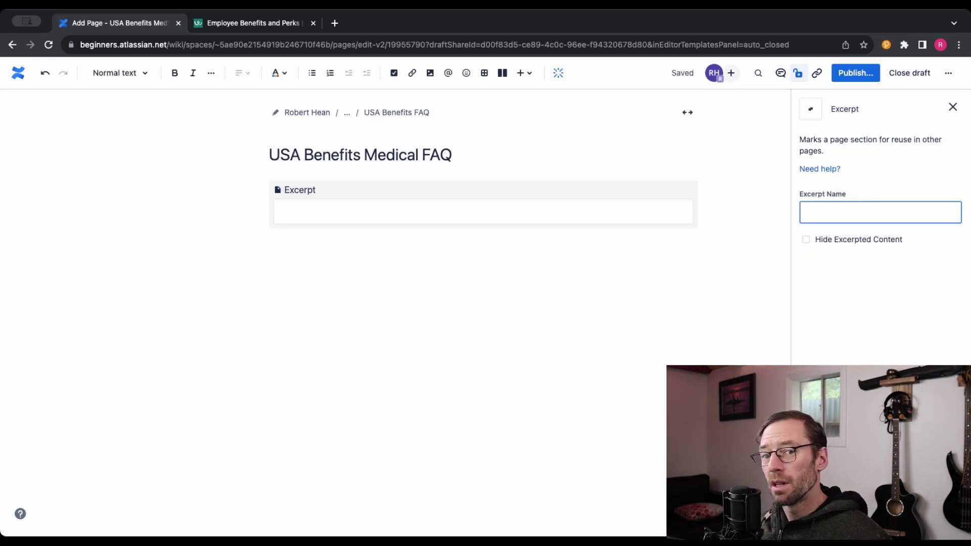
{"action": "left_click", "coordinate": [348, 204]}
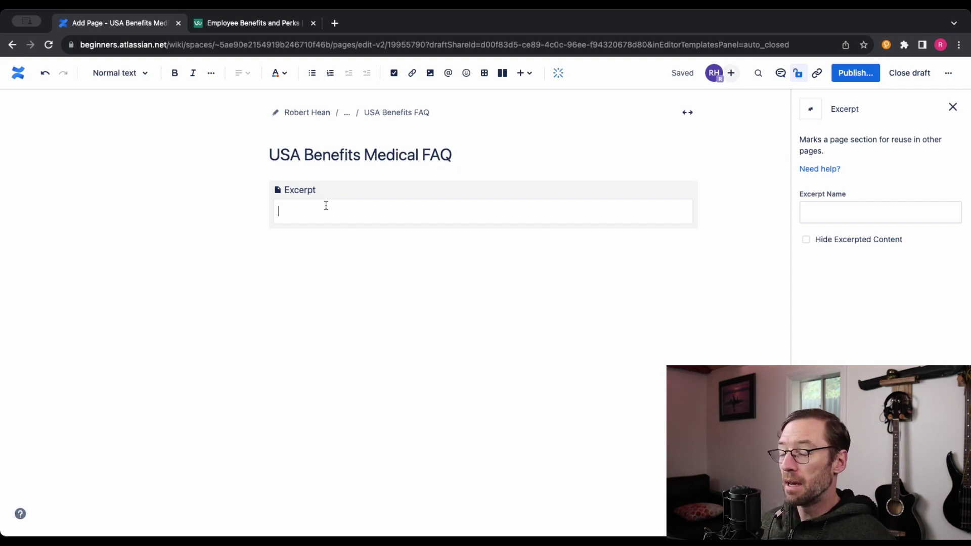
{"action": "left_click", "coordinate": [326, 205]}
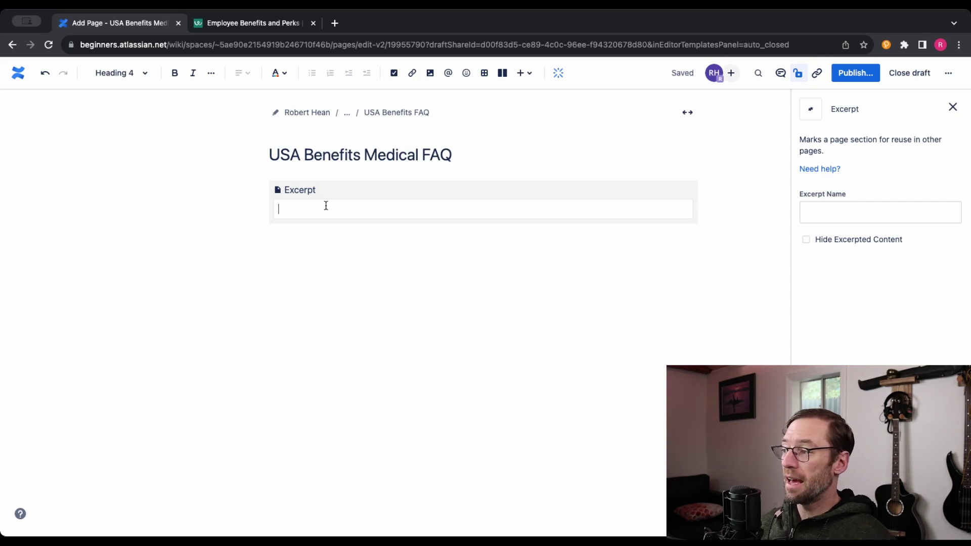
Insert a Table of contents on a new line above the Excerpt block
{"action": "key", "text": "Up"}
{"action": "key", "text": "Return"}
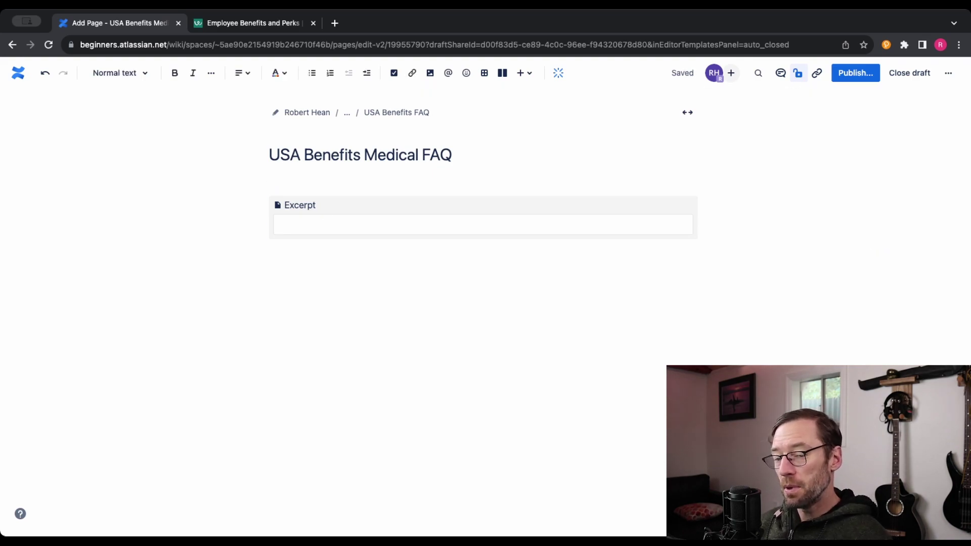
{"action": "type", "text": "/table"}
{"action": "key", "text": "Down"}
{"action": "key", "text": "Return"}
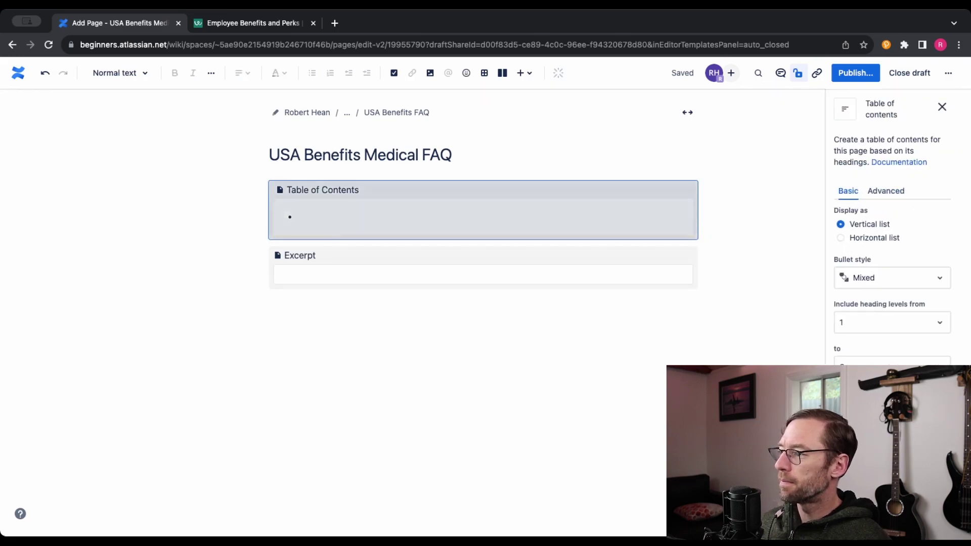
{"action": "left_click", "coordinate": [325, 275]}
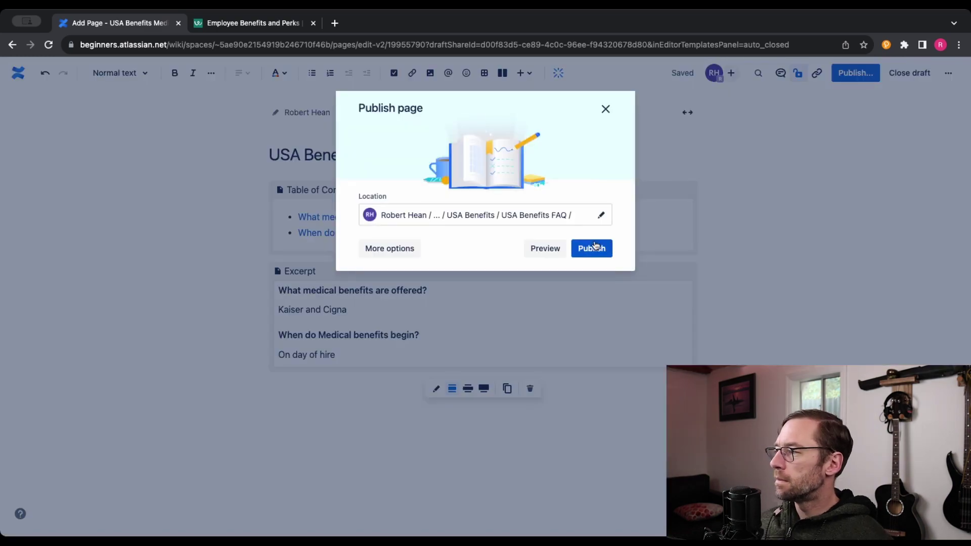
Publish 'USA Benefits Medical FAQ' and go to the USA Benefits page from the sidebar
{"action": "left_click", "coordinate": [591, 246]}
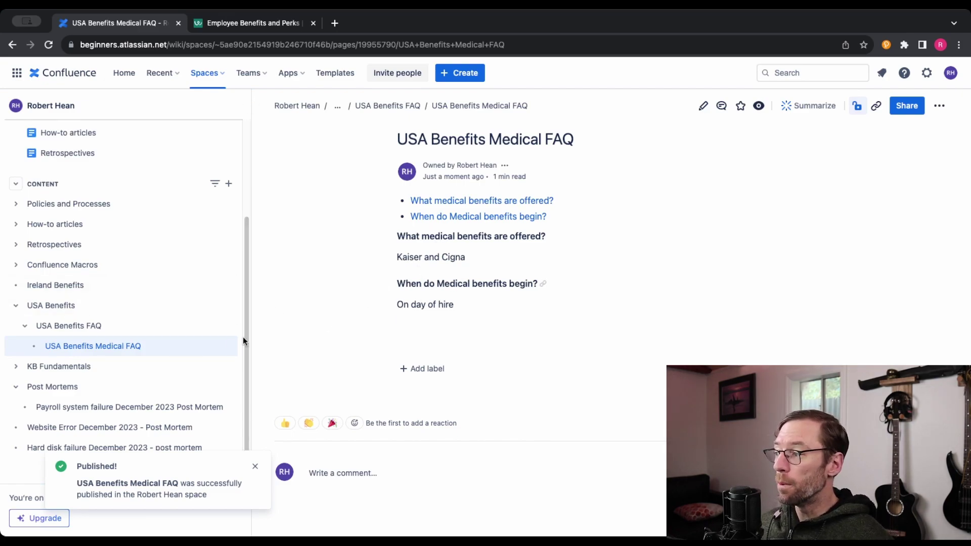
{"action": "left_click", "coordinate": [99, 316]}
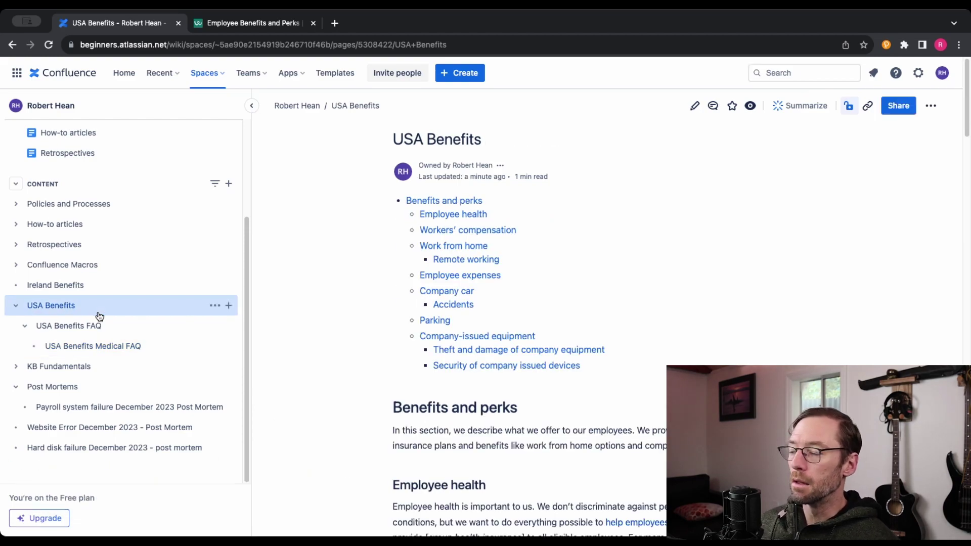
Edit USA Benefits and add an Insert excerpt macro on a new line under Employee health
{"action": "left_click", "coordinate": [693, 105]}
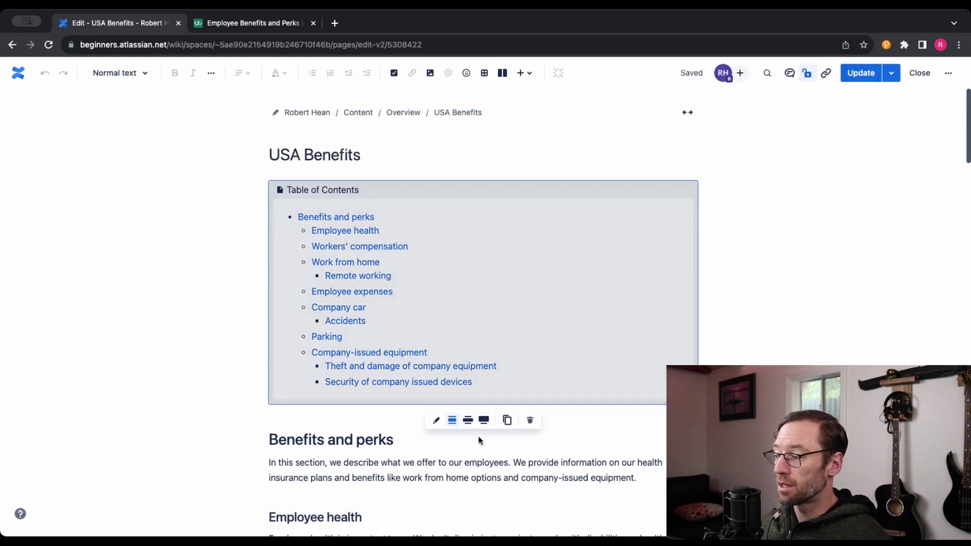
{"action": "scroll", "coordinate": [480, 440], "scroll_direction": "down", "scroll_amount": 3}
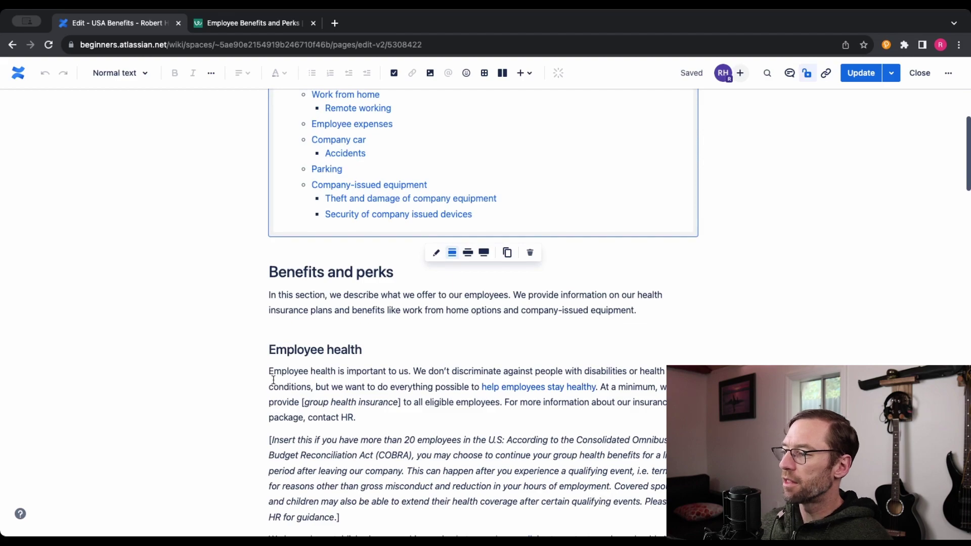
{"action": "left_click", "coordinate": [274, 380]}
{"action": "key", "text": "Return"}
{"action": "key", "text": "Up"}
{"action": "type", "text": "/excer"}
{"action": "key", "text": "Down"}
{"action": "key", "text": "Return"}
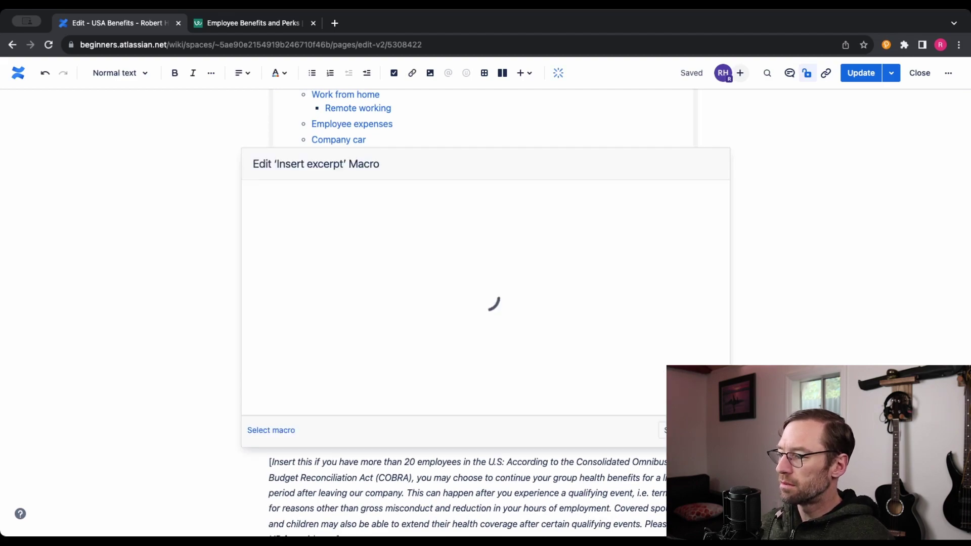
Set the excerpt's source page to USA Benefits Medical FAQ and insert it
{"action": "left_click", "coordinate": [293, 231]}
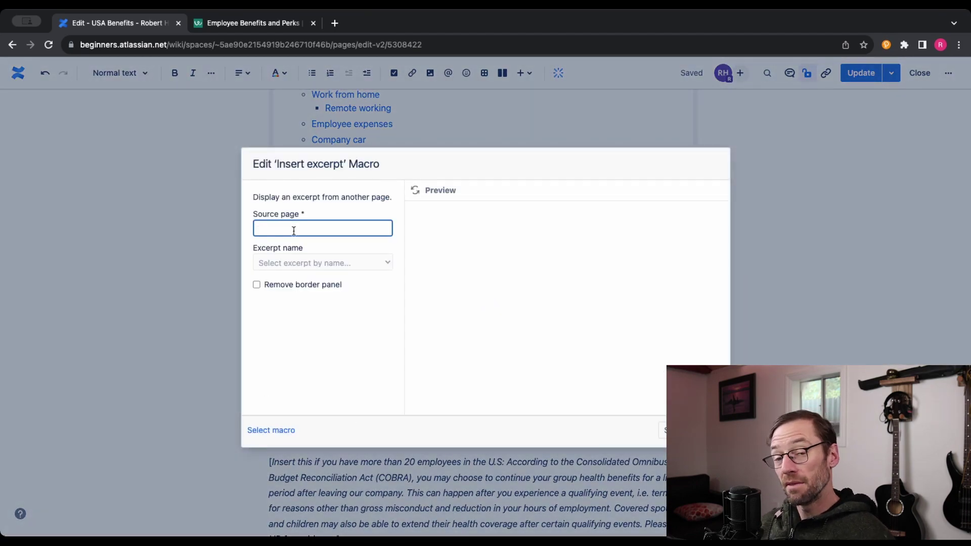
{"action": "type", "text": "aUSA"}
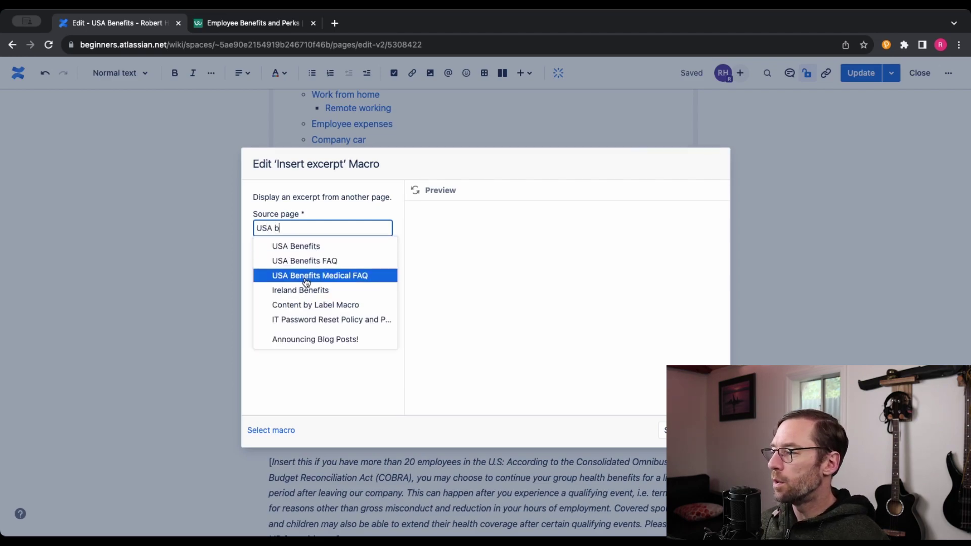
{"action": "left_click", "coordinate": [292, 274]}
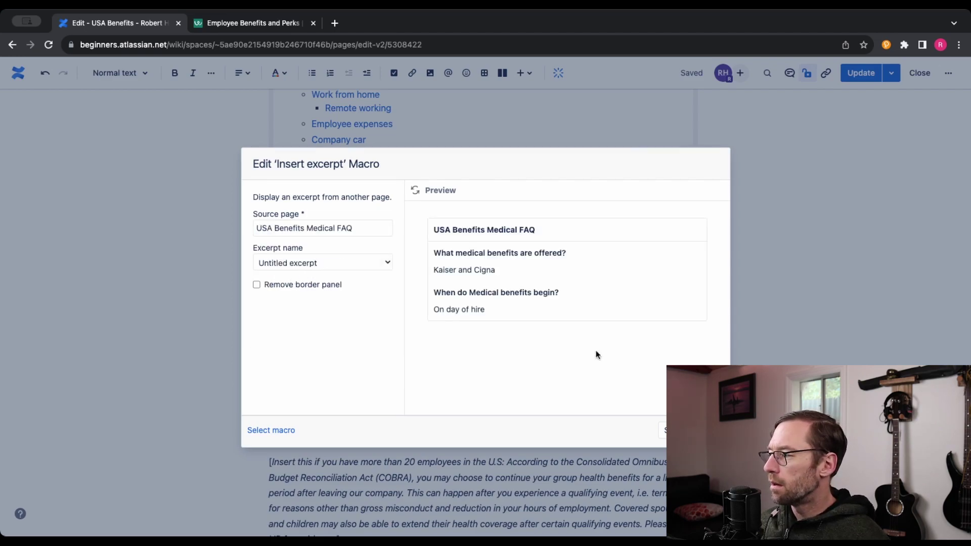
{"action": "left_click", "coordinate": [675, 431]}
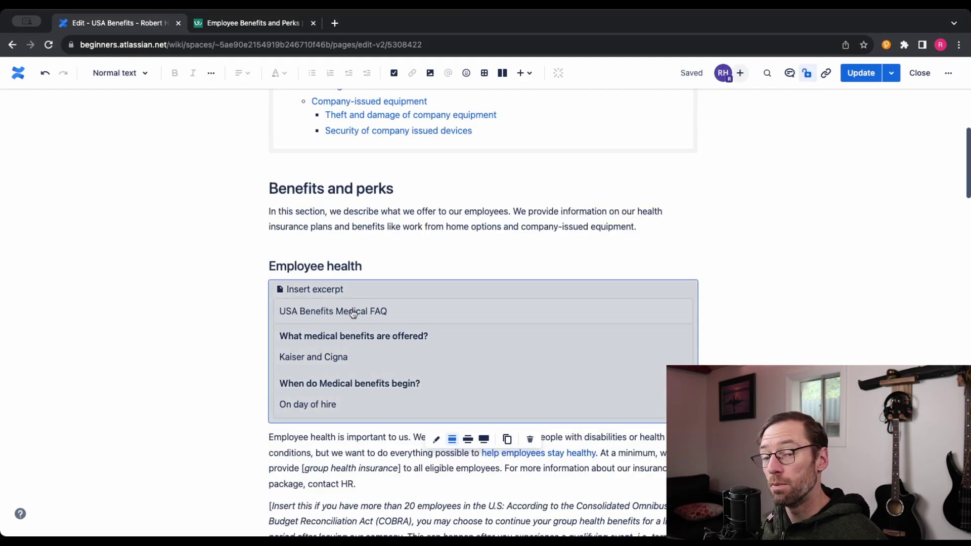
Update the USA Benefits page and check the medical FAQ answers shown under Employee health
{"action": "left_click", "coordinate": [861, 73]}
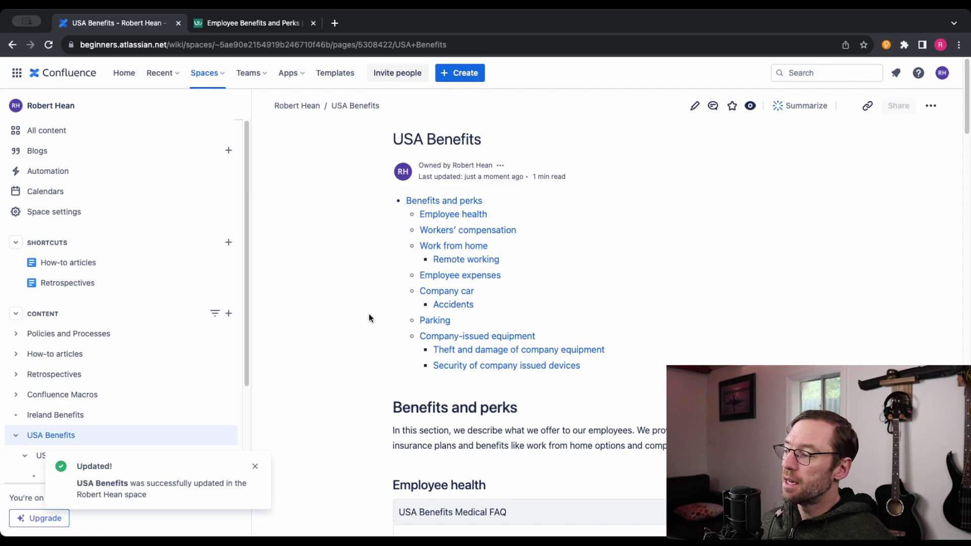
{"action": "scroll", "coordinate": [427, 336], "scroll_direction": "down", "scroll_amount": 4}
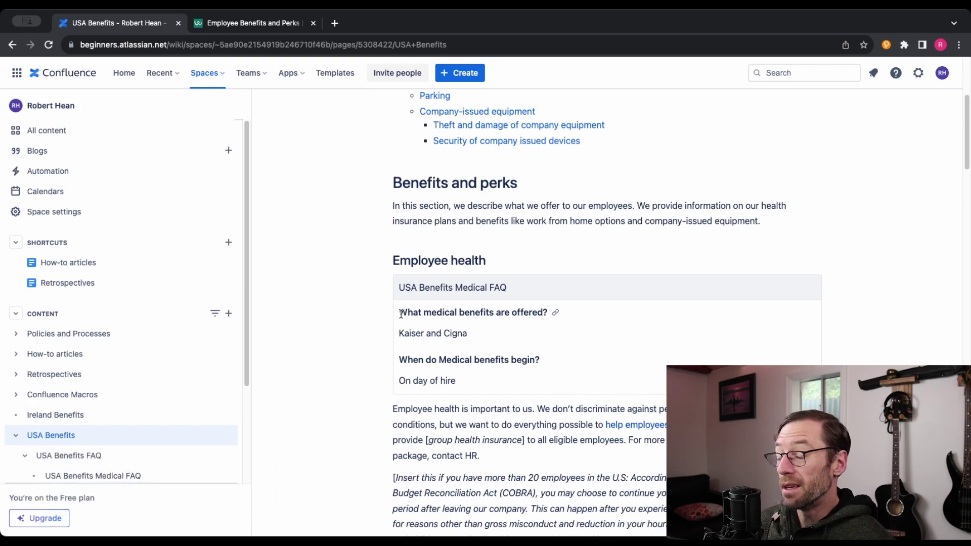
{"action": "left_click_drag", "start_coordinate": [394, 261], "coordinate": [468, 363]}
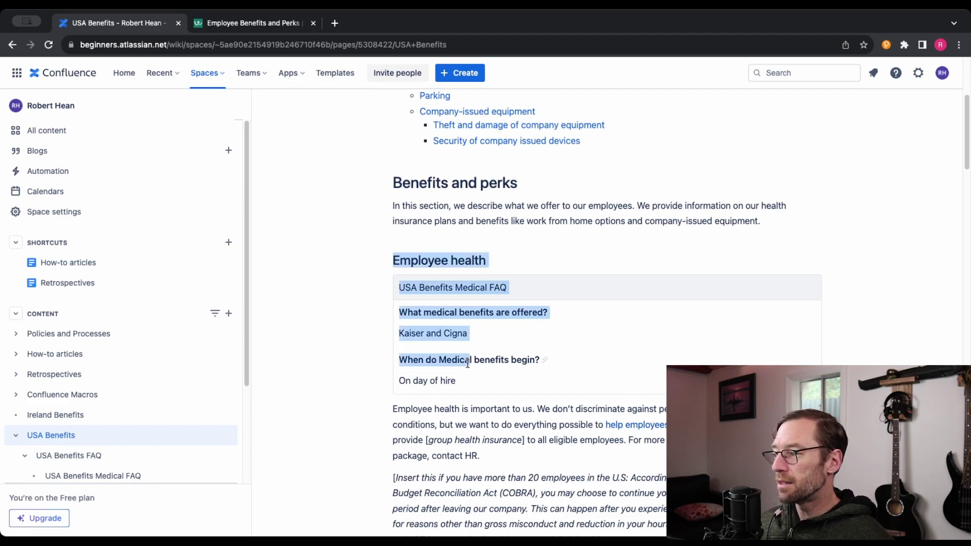
{"action": "left_click", "coordinate": [418, 268]}
{"action": "scroll", "coordinate": [134, 415], "scroll_direction": "down", "scroll_amount": 2}
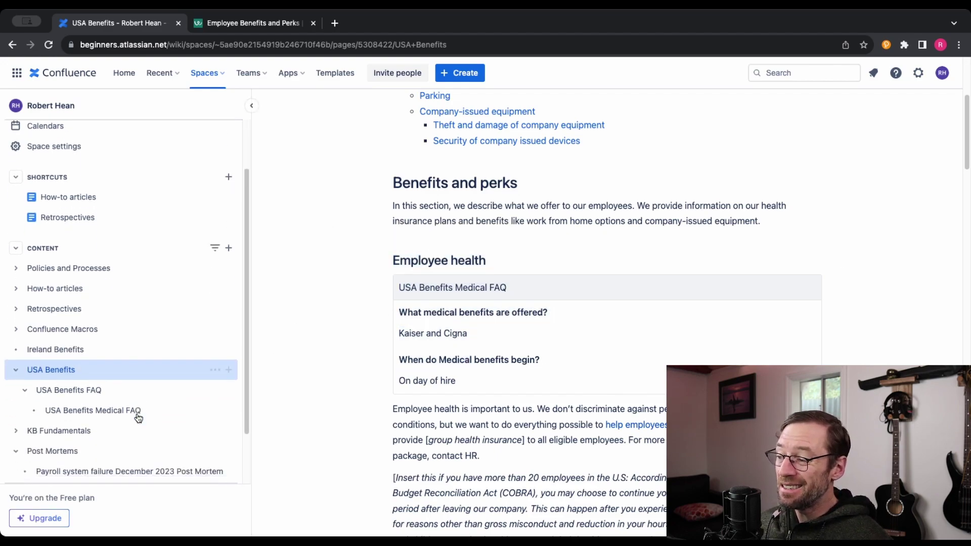
{"action": "mouse_move", "coordinate": [123, 392]}
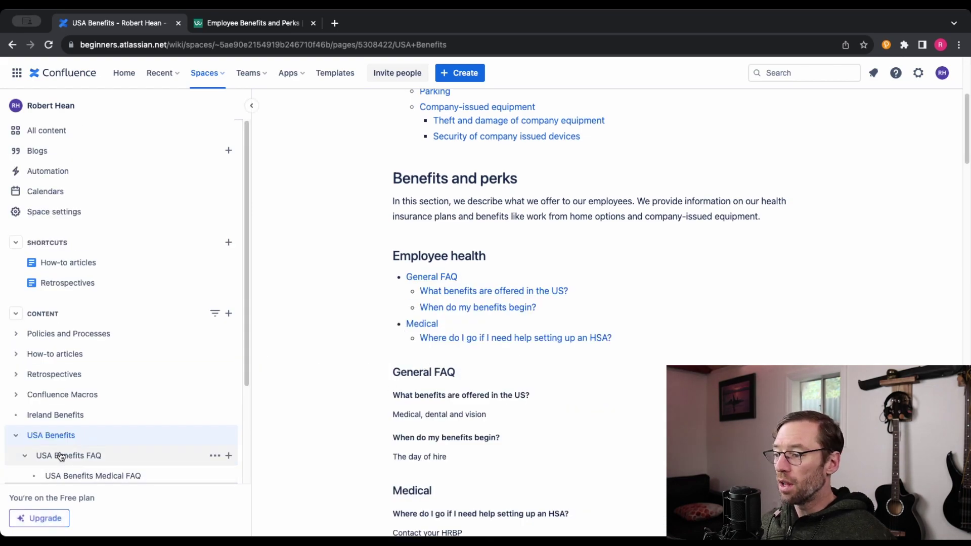
{"action": "mouse_move", "coordinate": [61, 457]}
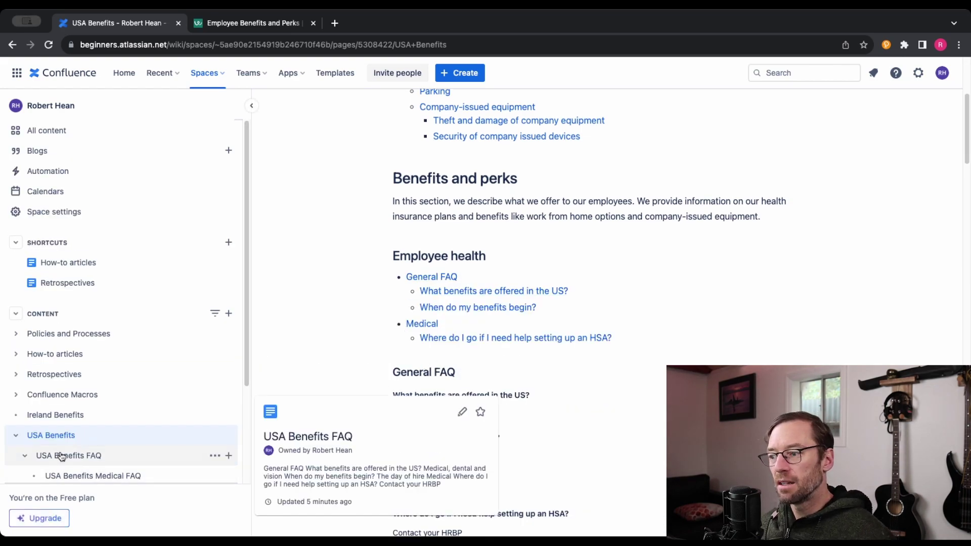
{"action": "left_click", "coordinate": [76, 460]}
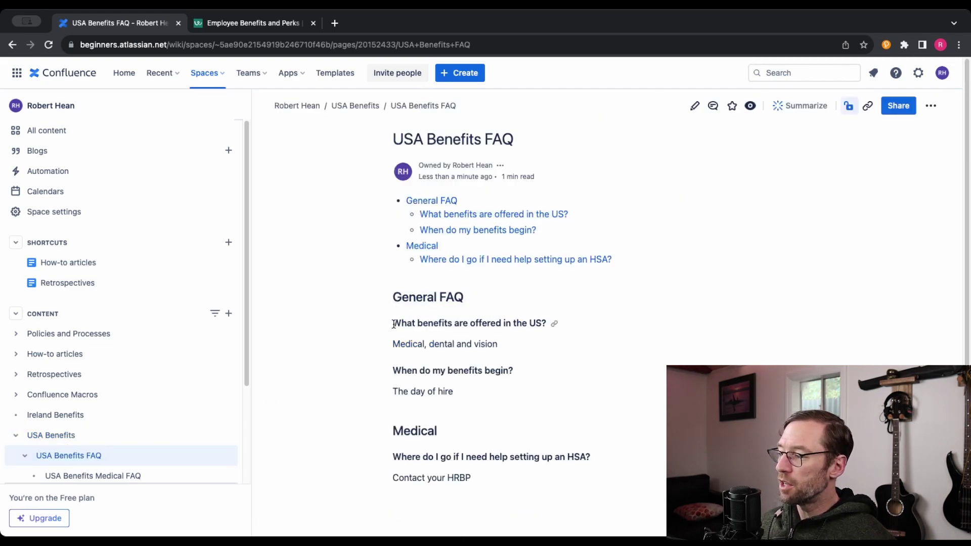
{"action": "left_click_drag", "start_coordinate": [394, 324], "coordinate": [551, 323]}
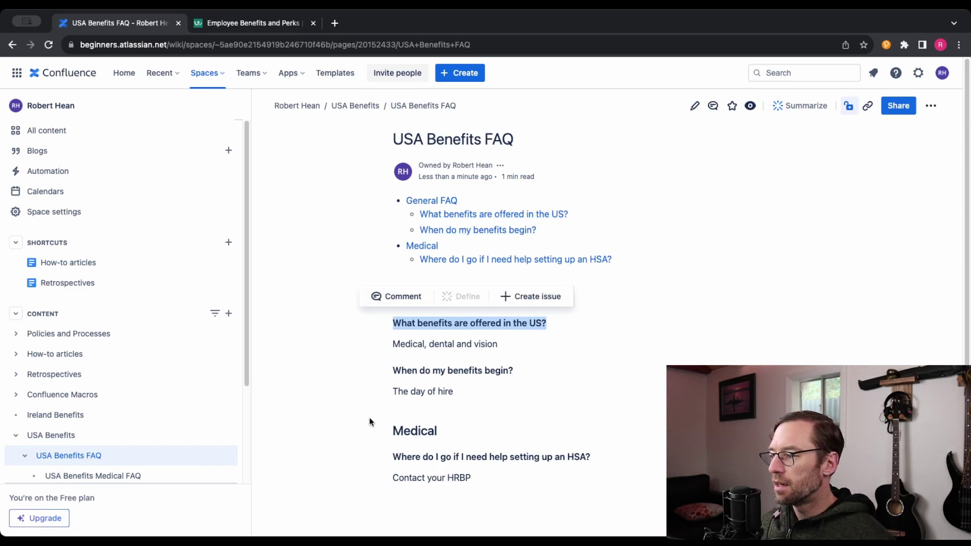
{"action": "left_click_drag", "start_coordinate": [393, 431], "coordinate": [438, 433]}
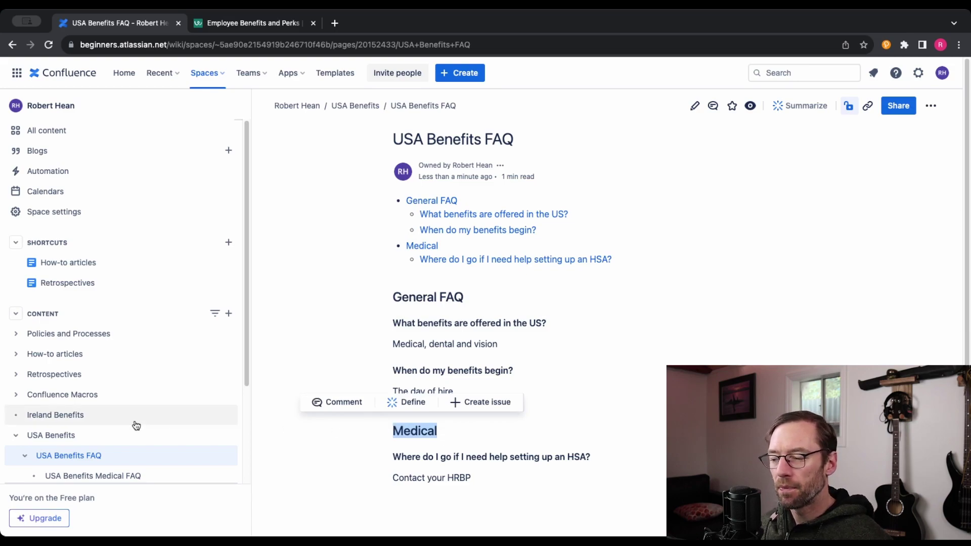
{"action": "left_click", "coordinate": [79, 436]}
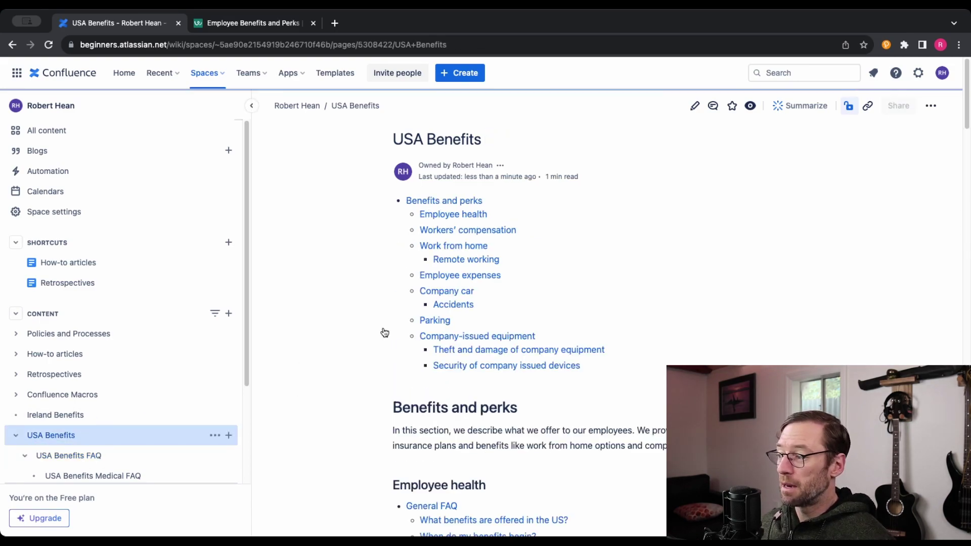
{"action": "scroll", "coordinate": [383, 327], "scroll_direction": "down", "scroll_amount": 6}
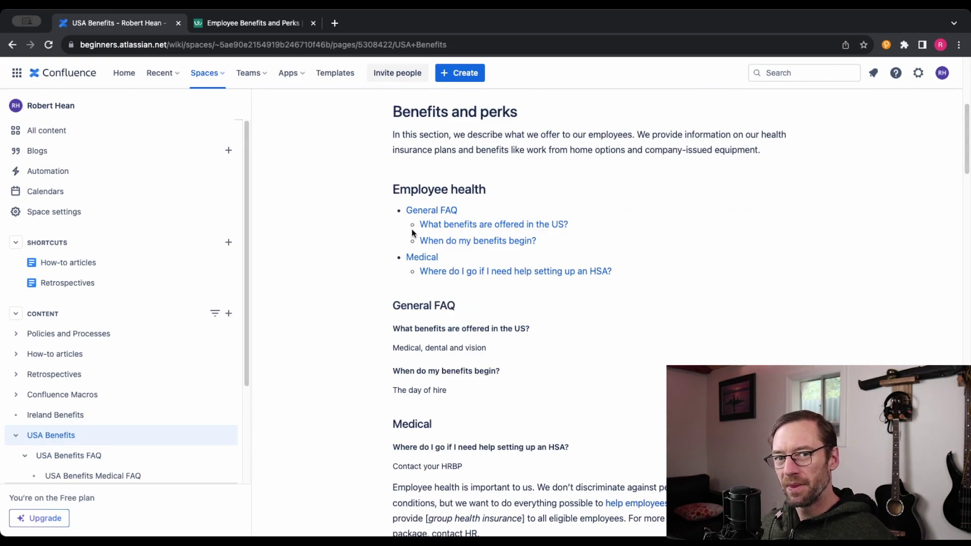
{"action": "scroll", "coordinate": [412, 228], "scroll_direction": "up", "scroll_amount": 6}
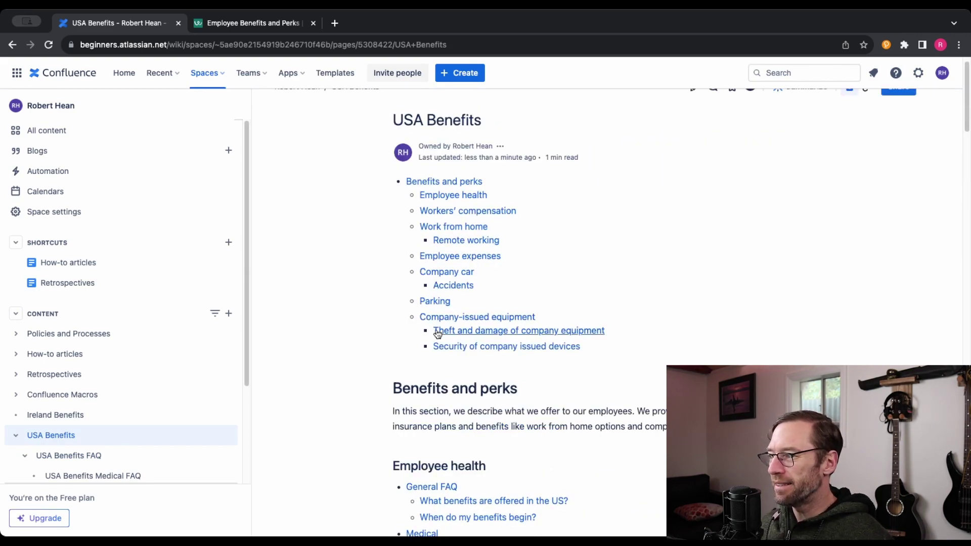
{"action": "scroll", "coordinate": [437, 333], "scroll_direction": "down", "scroll_amount": 9}
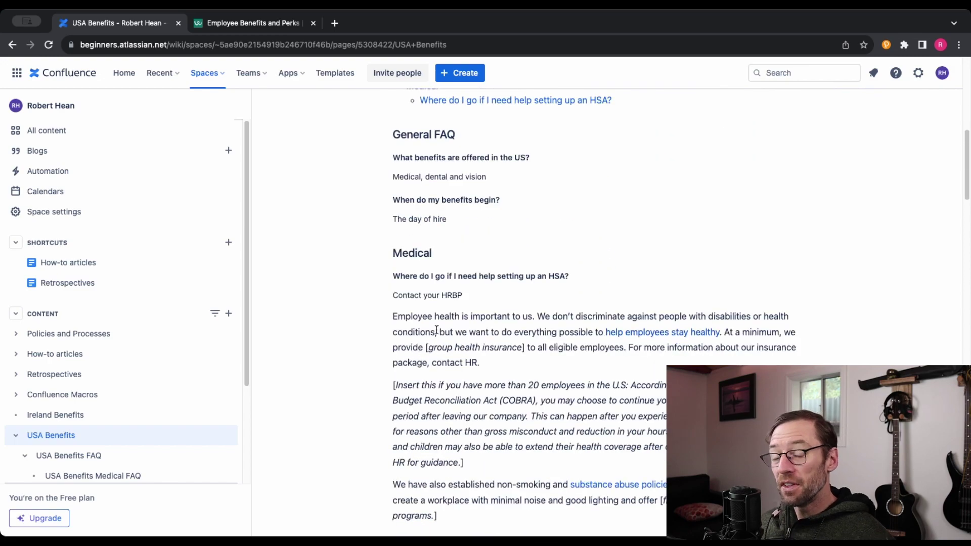